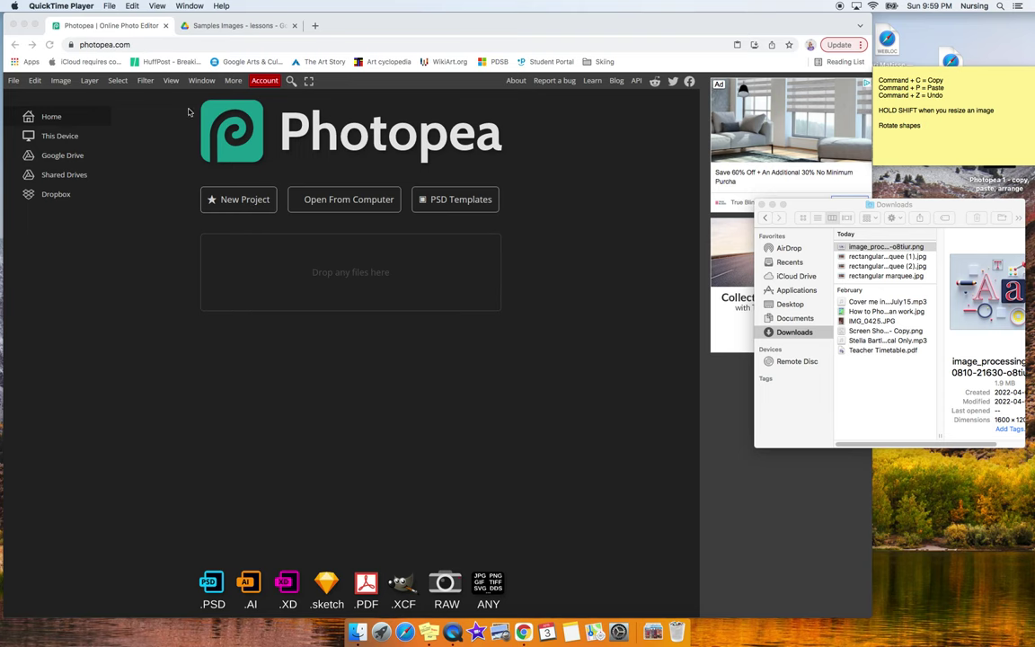
# Focus the browser window and start a New Project from Photopea's start screen
pyautogui.click(226, 200)
pyautogui.click(233, 201)
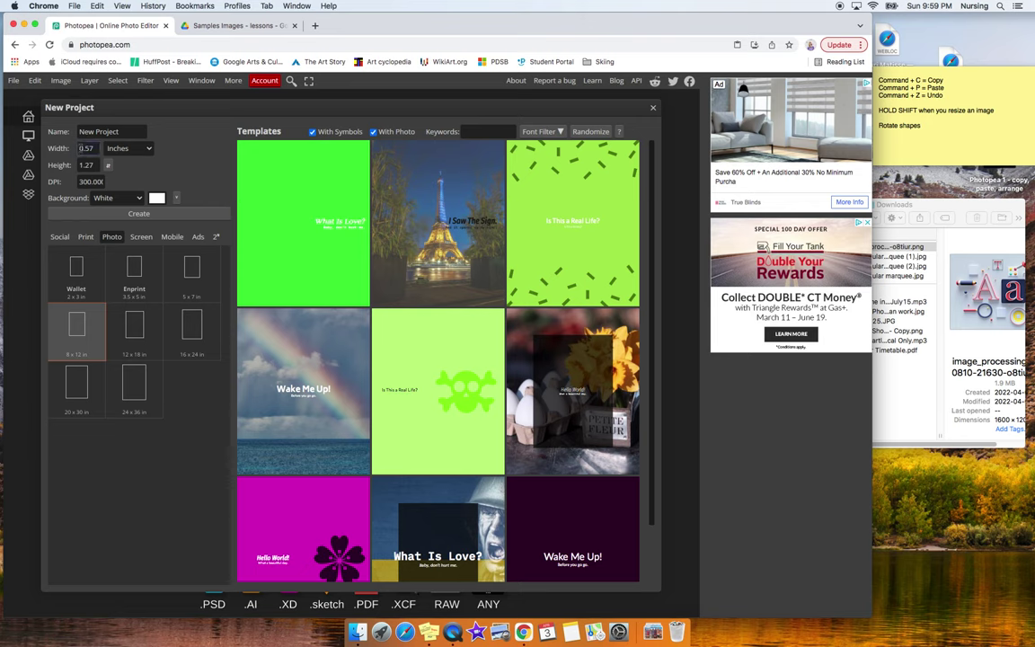
# Create an 8 × 10 inch document in landscape orientation with a White background
pyautogui.doubleClick(85, 148)
pyautogui.write('8')
pyautogui.press('Tab')
pyautogui.write('10')
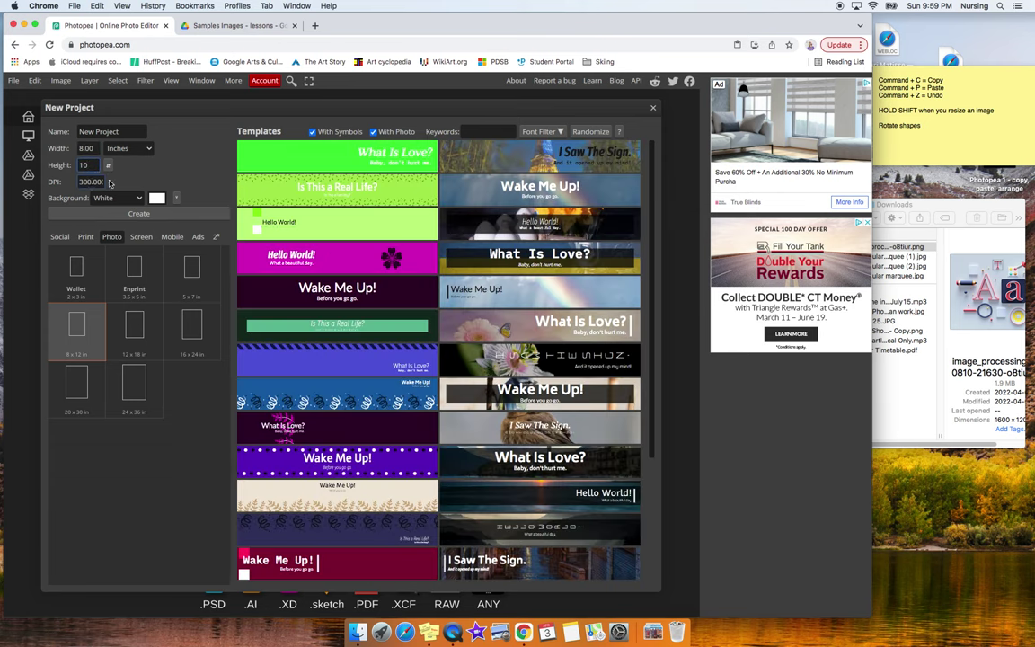
pyautogui.press('Tab')
pyautogui.click(107, 166)
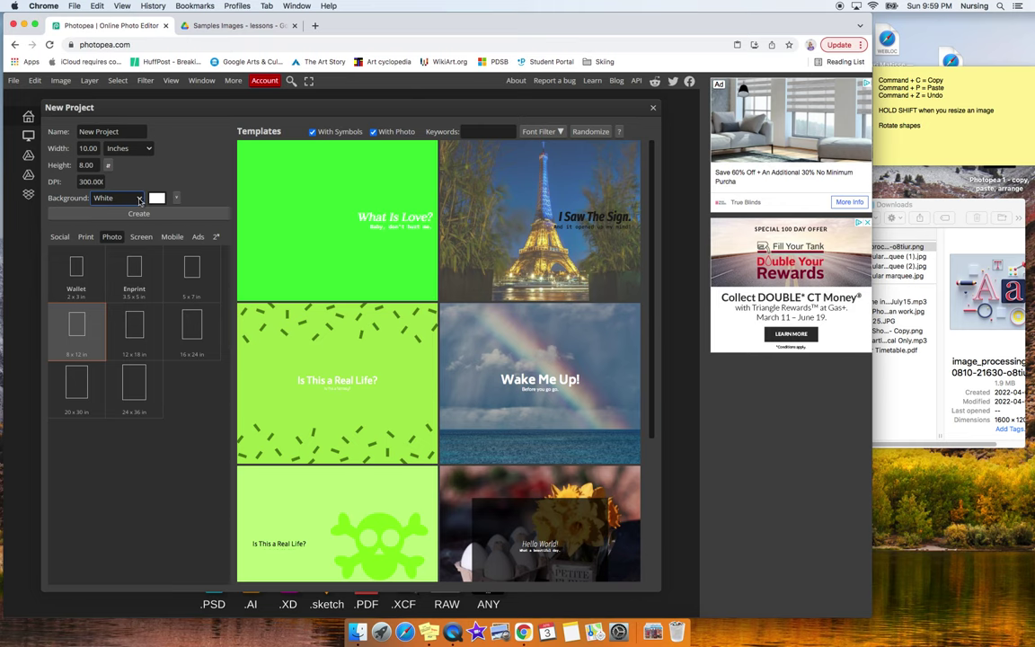
pyautogui.click(139, 199)
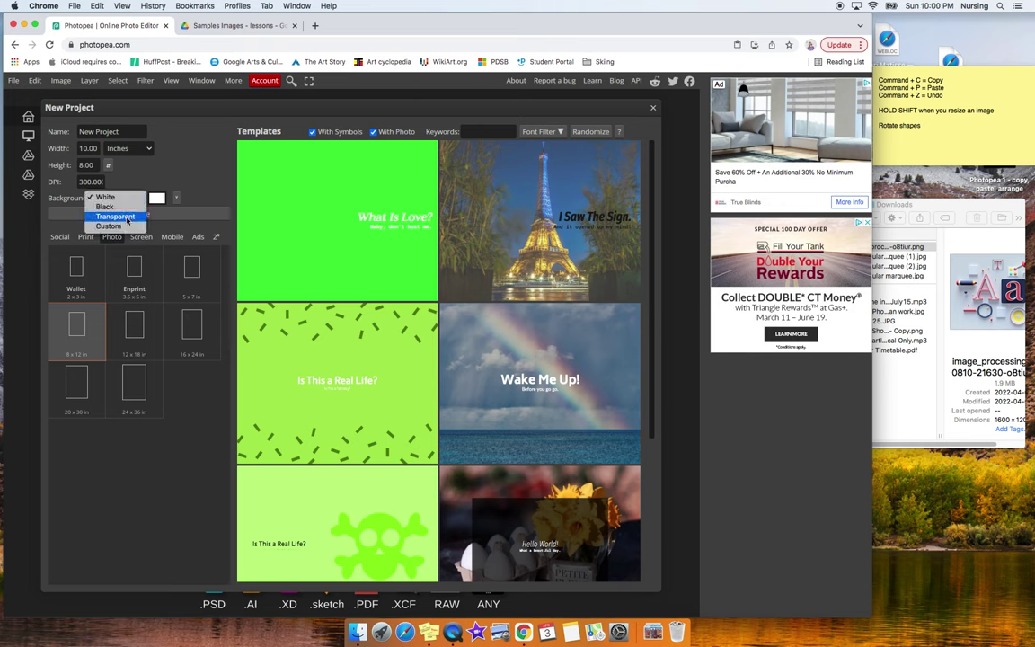
pyautogui.click(106, 197)
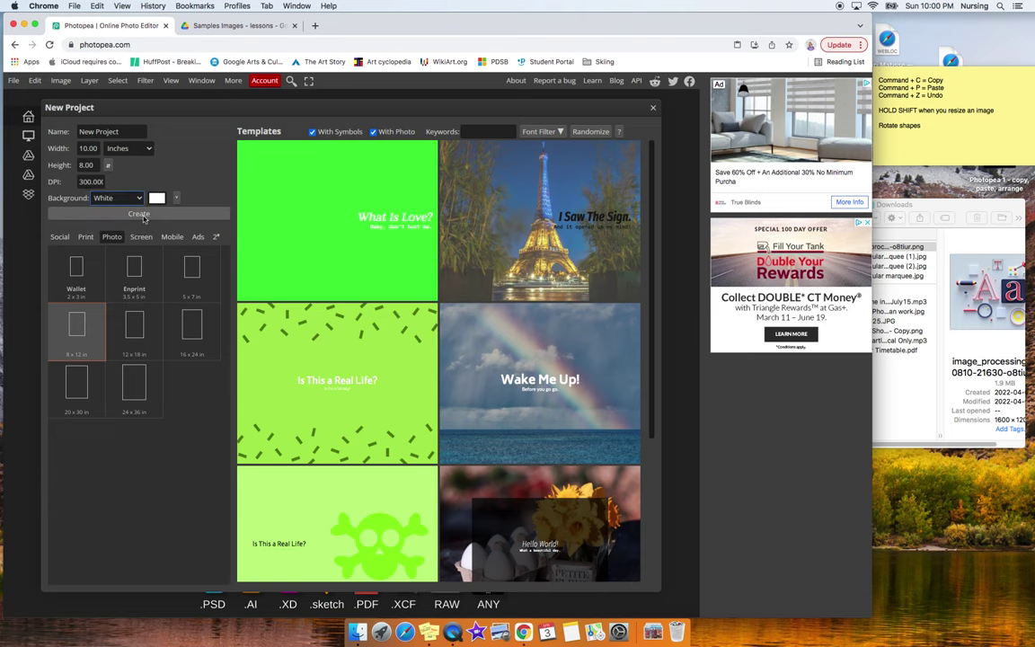
pyautogui.click(139, 214)
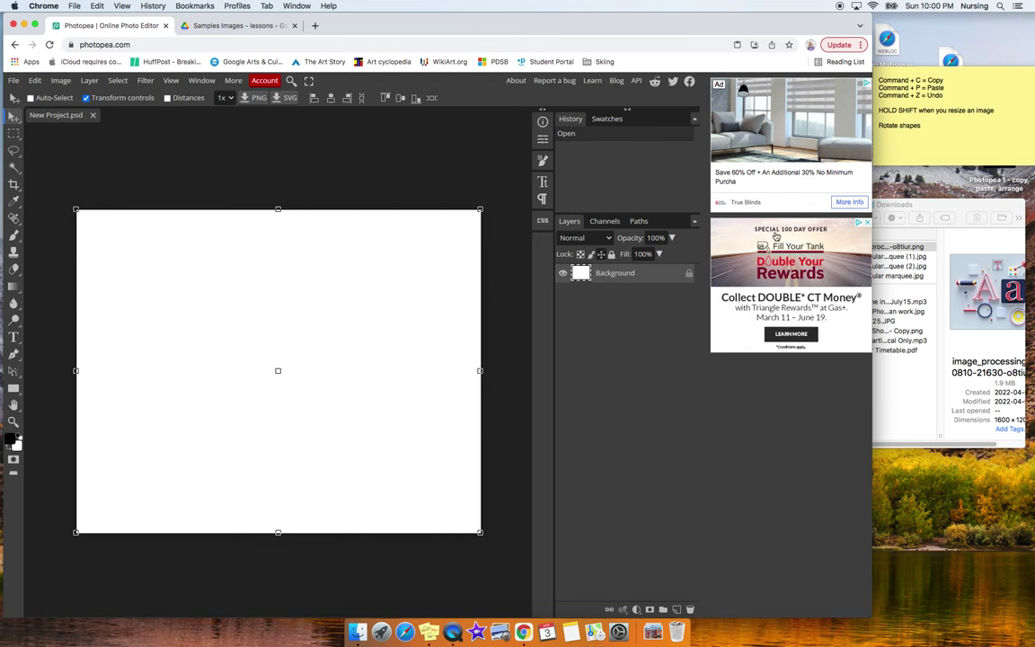
# Drop the typography image from Downloads onto the canvas and position it
pyautogui.click(899, 211)
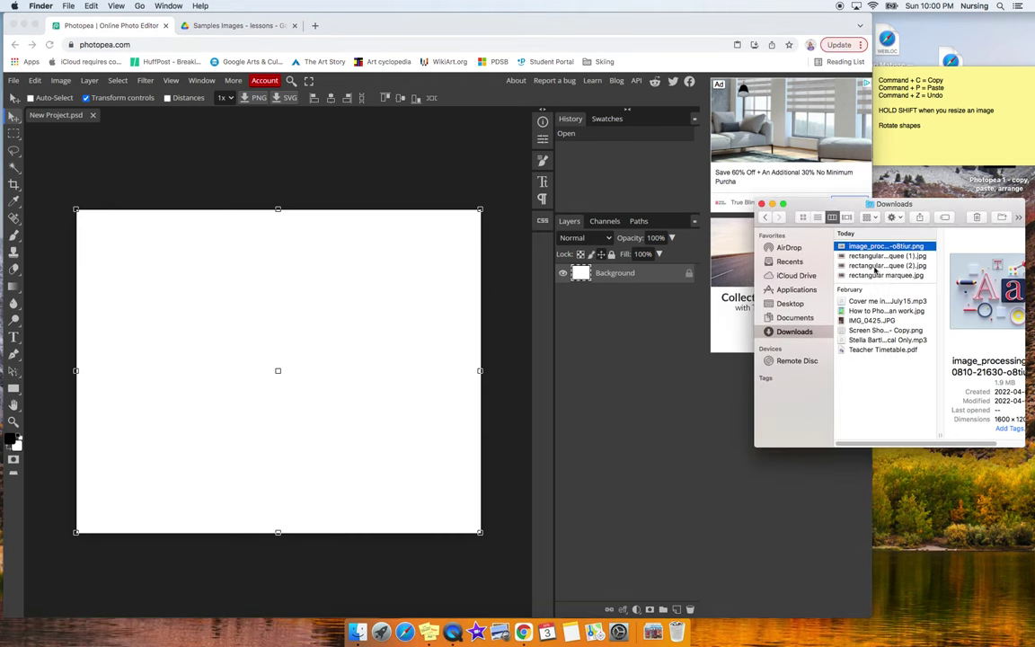
pyautogui.moveTo(870, 252); pyautogui.dragTo(361, 359)
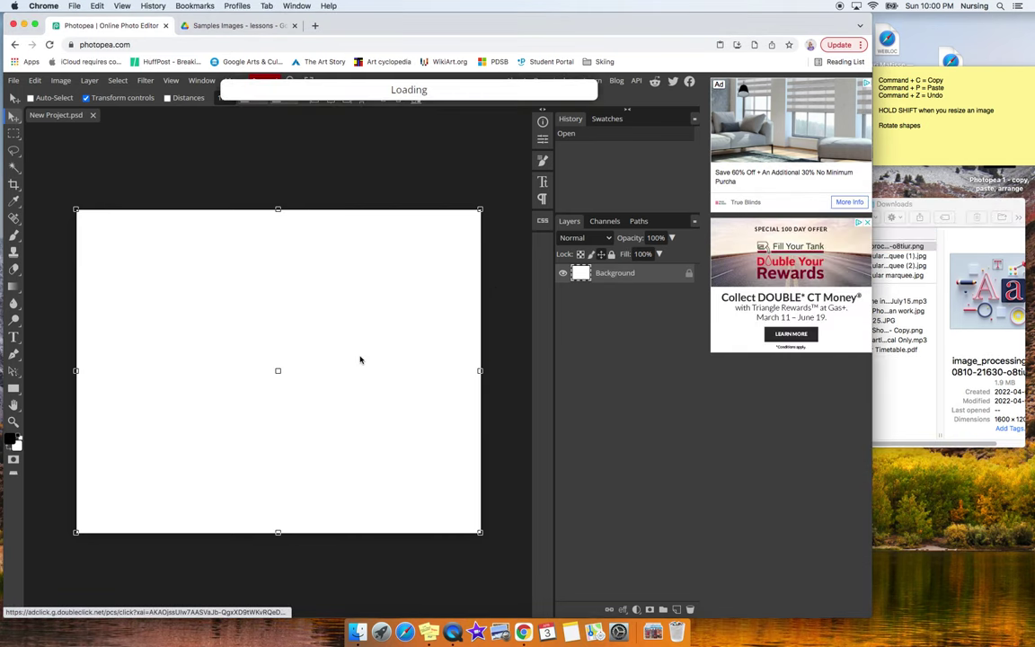
pyautogui.moveTo(201, 285); pyautogui.dragTo(276, 430)
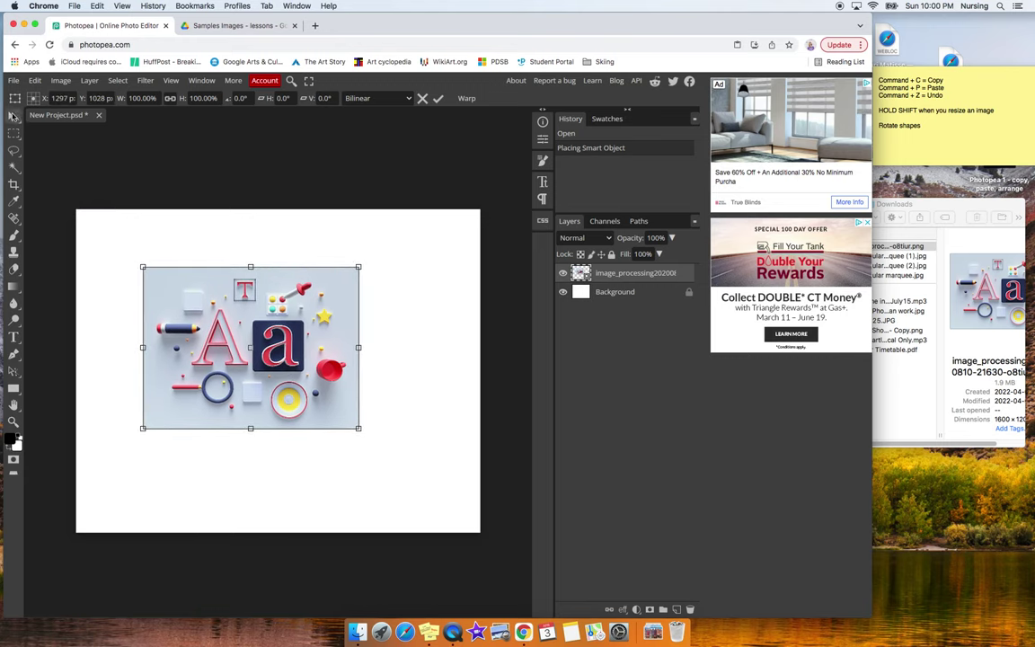
pyautogui.click(13, 104)
pyautogui.moveTo(206, 341); pyautogui.dragTo(243, 310)
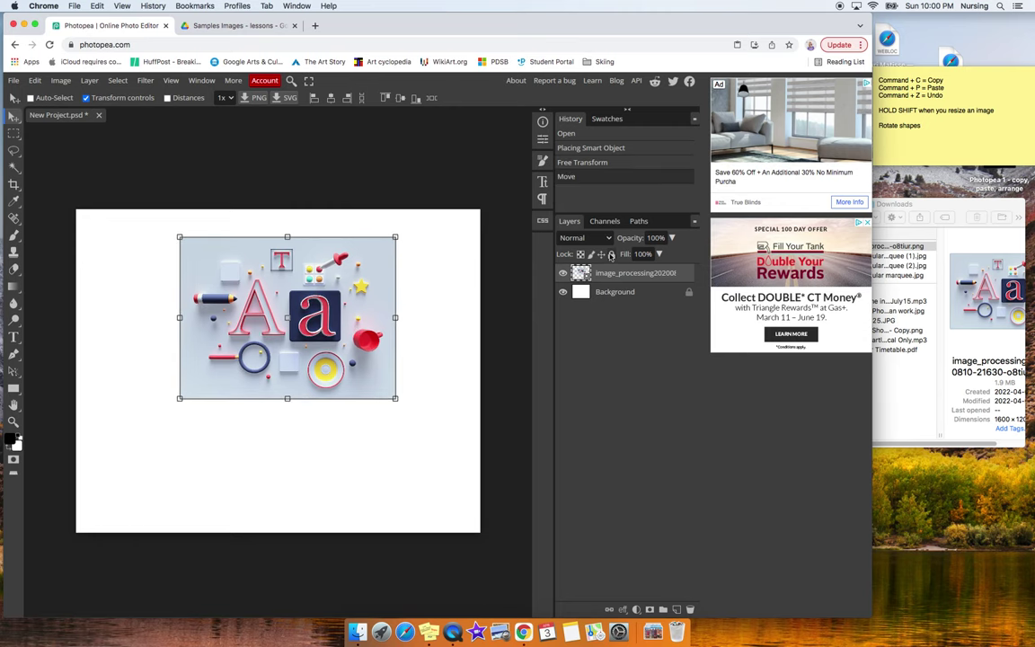
# Toggle the image layer's lock on and off, then shift the image left
pyautogui.click(612, 255)
pyautogui.click(276, 306)
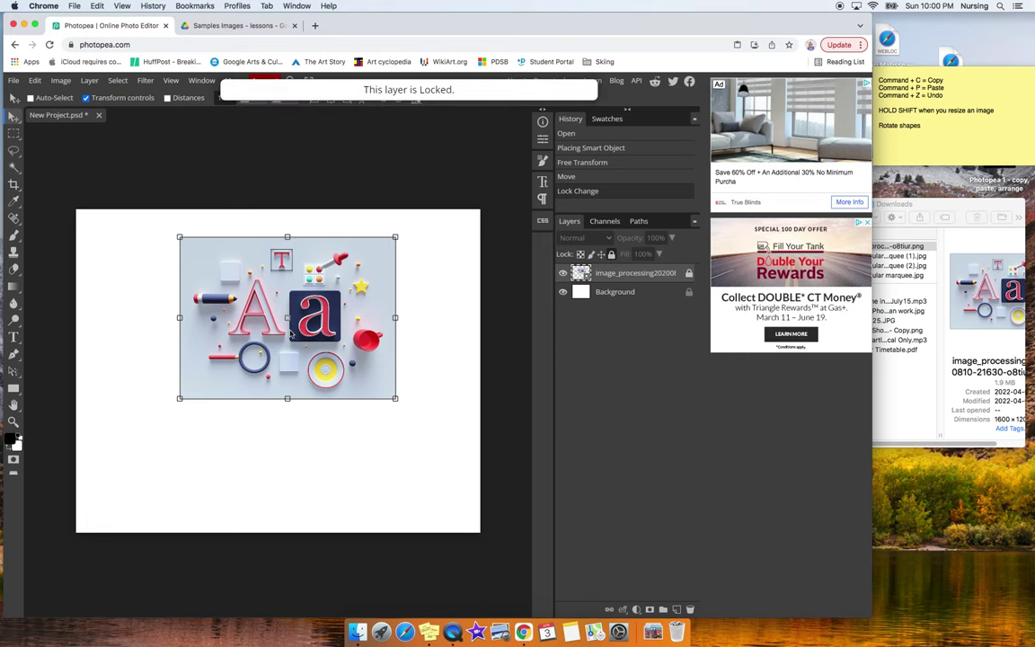
pyautogui.click(690, 275)
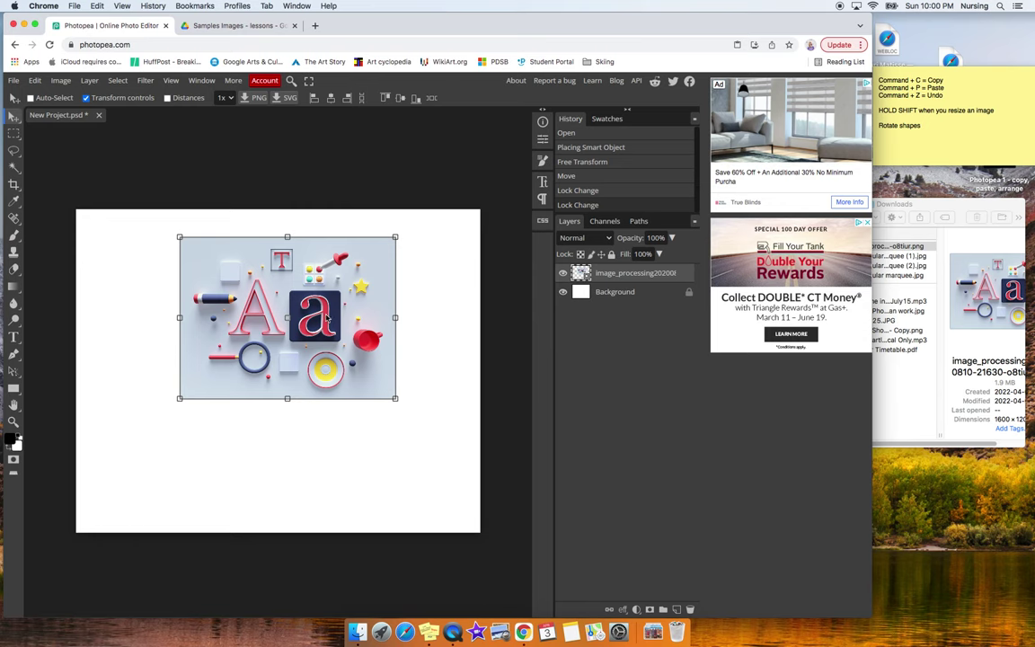
pyautogui.moveTo(326, 318); pyautogui.dragTo(265, 318)
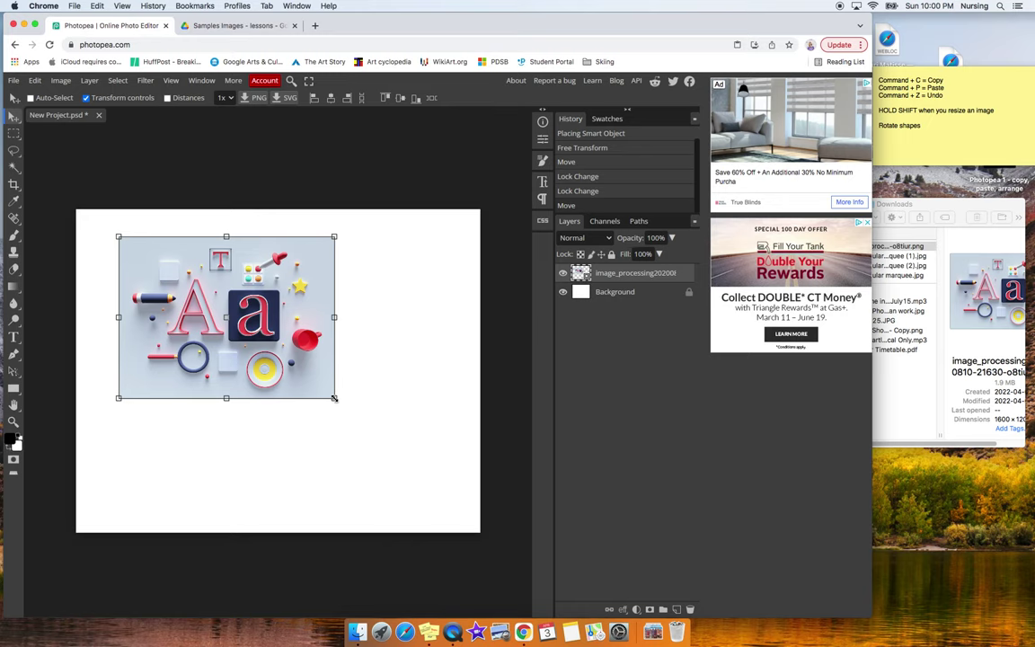
# Scale the image down to 45.69% and move it to the upper middle
pyautogui.moveTo(333, 398); pyautogui.dragTo(217, 328)
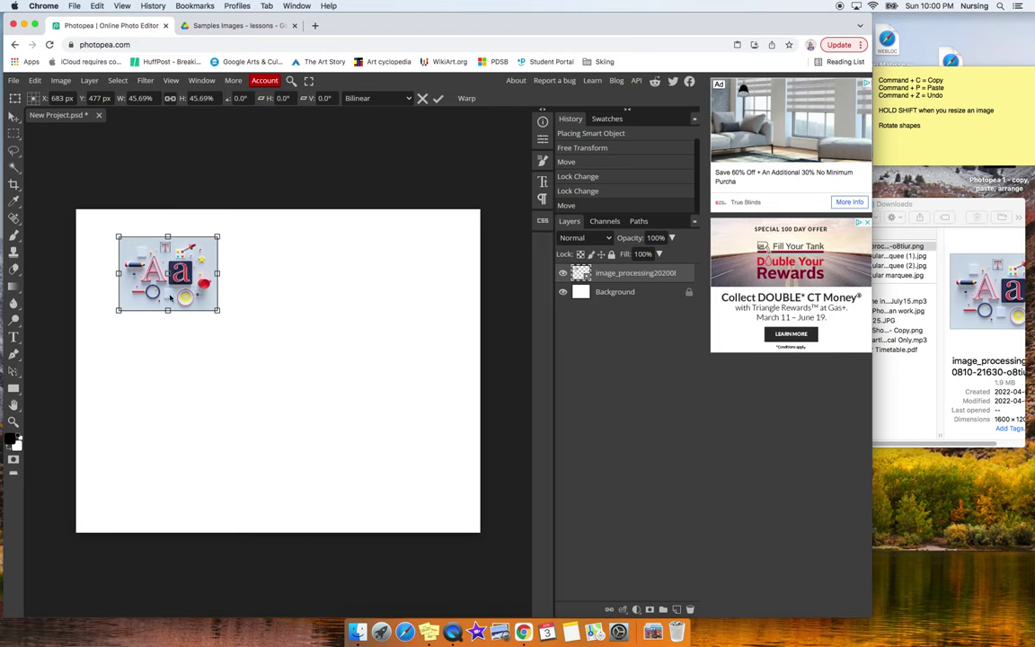
pyautogui.moveTo(182, 287); pyautogui.dragTo(267, 310)
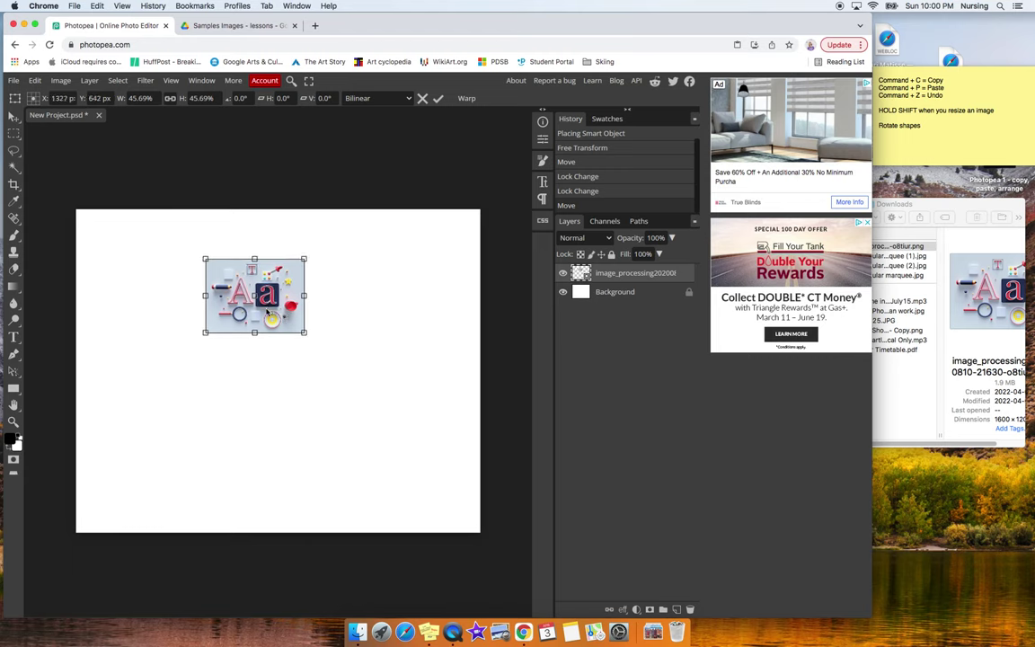
# Commit the resize, duplicate the image to its right, and stack a third copy on it
pyautogui.press('Return')
pyautogui.press('super+j')
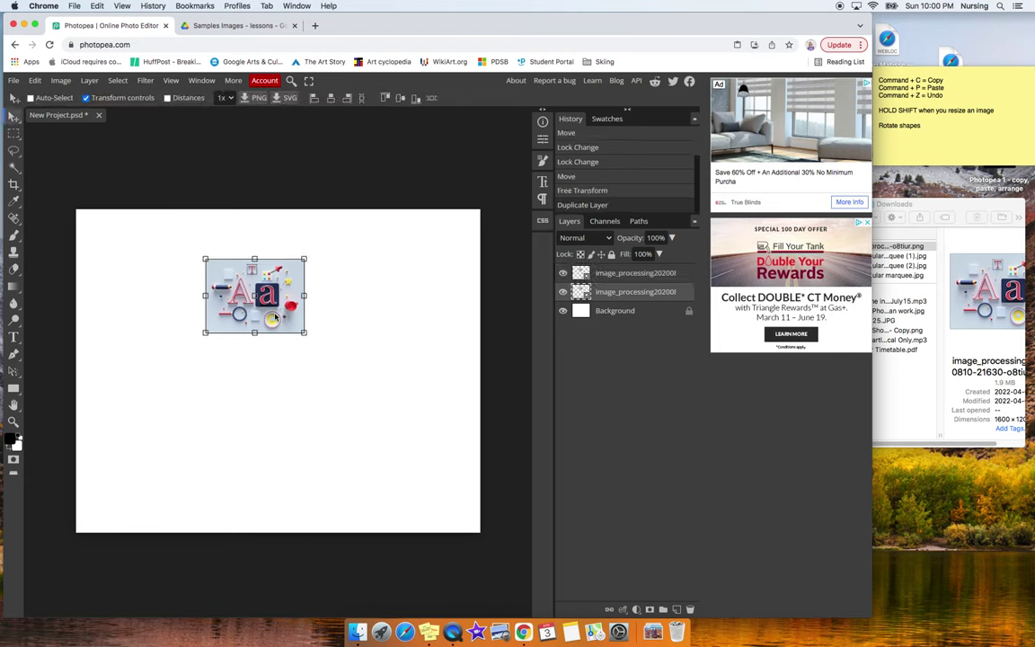
pyautogui.moveTo(273, 316); pyautogui.dragTo(402, 312)
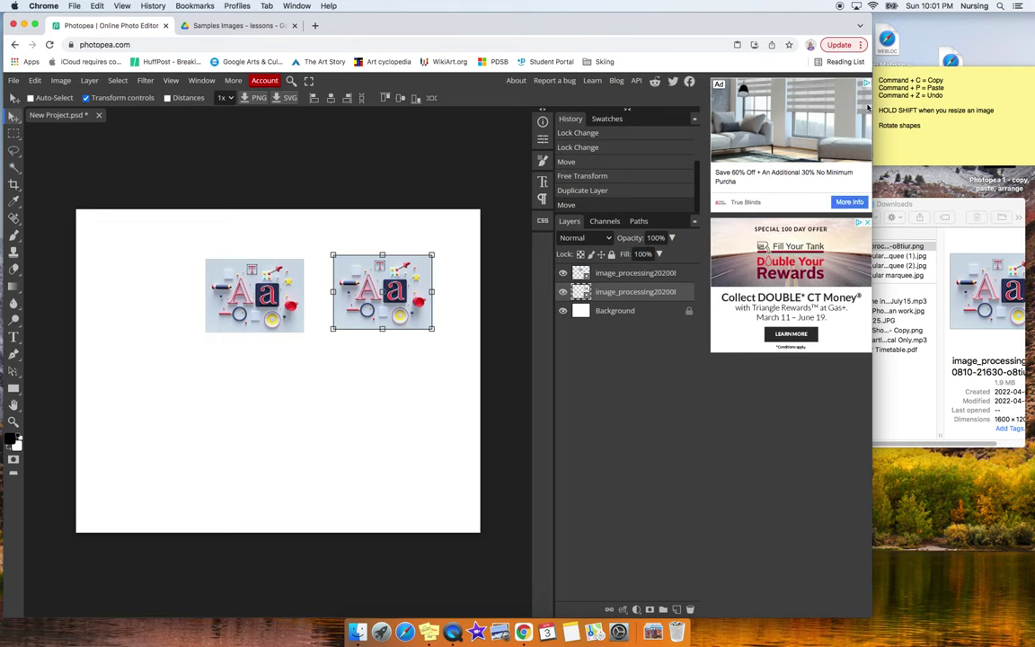
pyautogui.press('super+j')
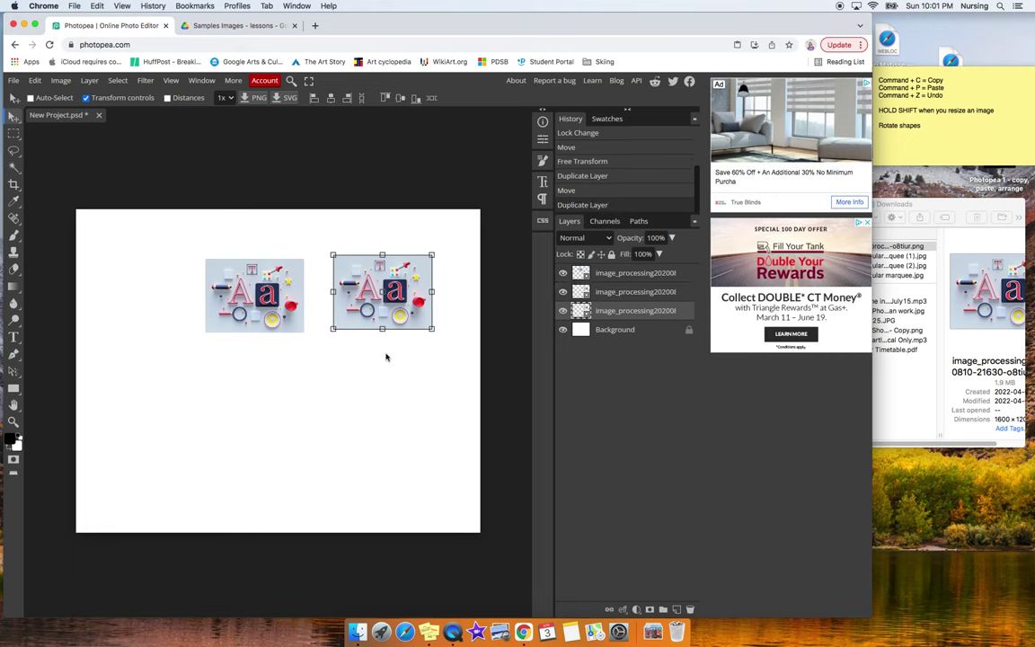
pyautogui.moveTo(361, 310); pyautogui.dragTo(362, 401)
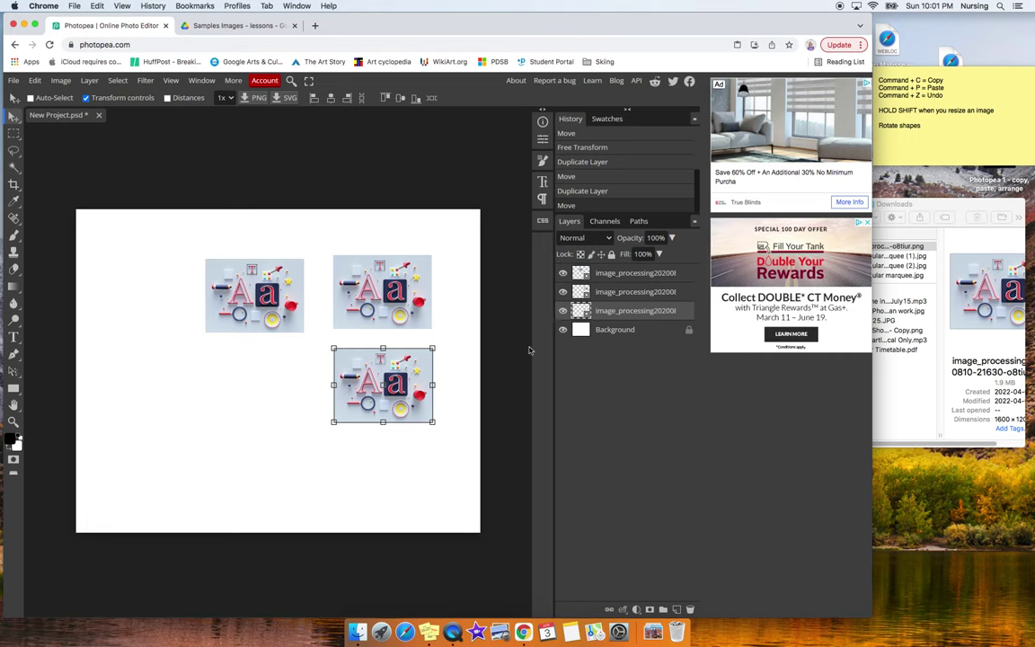
pyautogui.press('super+z')
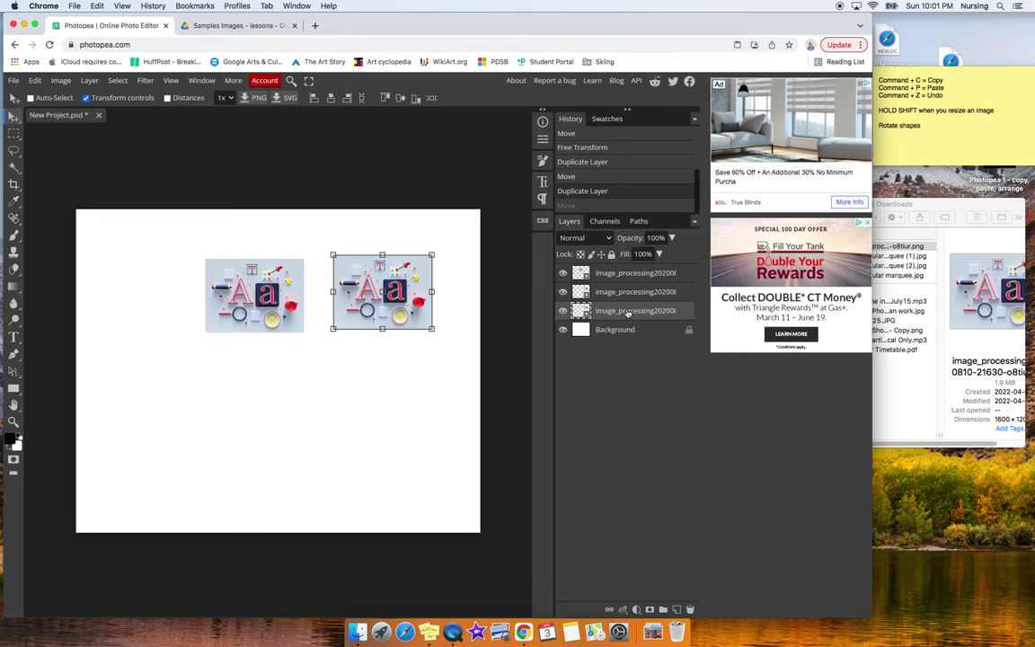
# Remove the stacked third duplicate and select the left image's layer
pyautogui.moveTo(625, 311); pyautogui.dragTo(692, 605)
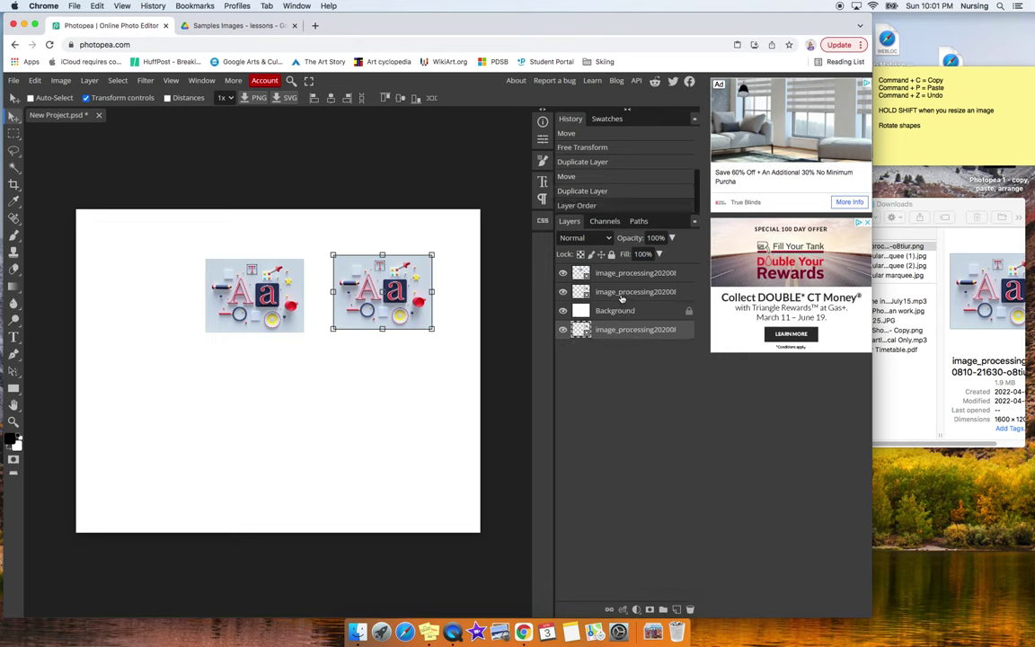
pyautogui.moveTo(623, 339); pyautogui.dragTo(690, 608)
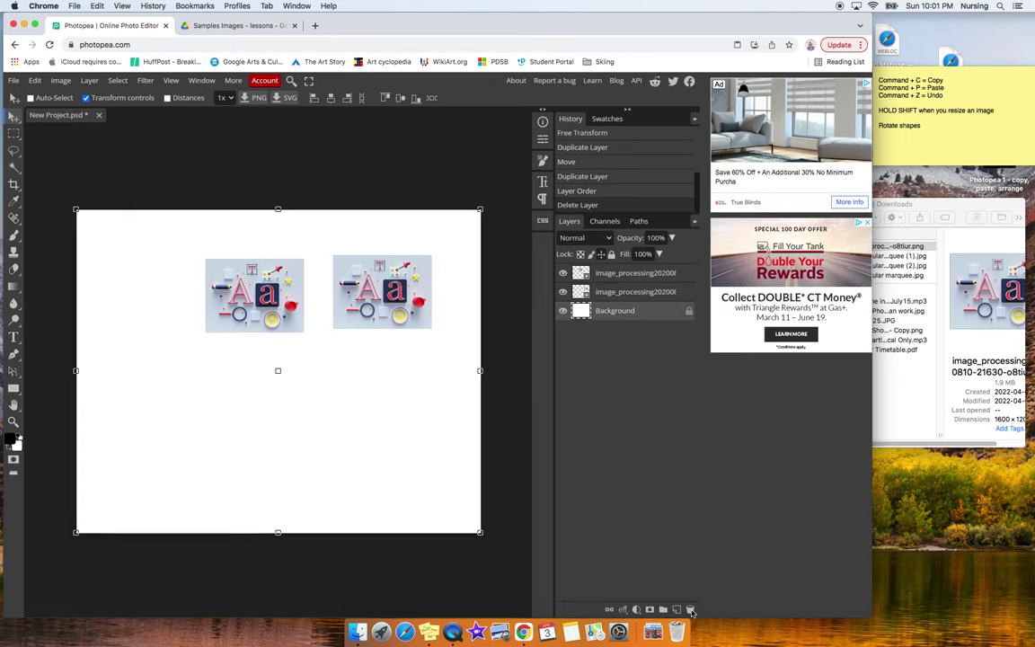
pyautogui.click(407, 385)
pyautogui.click(244, 266)
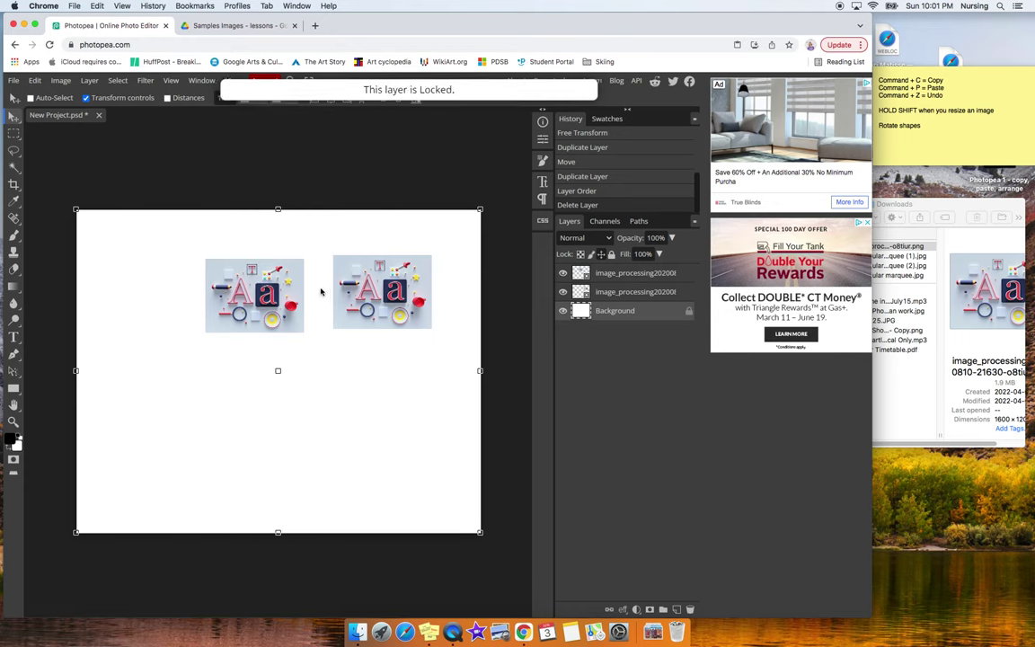
pyautogui.click(631, 275)
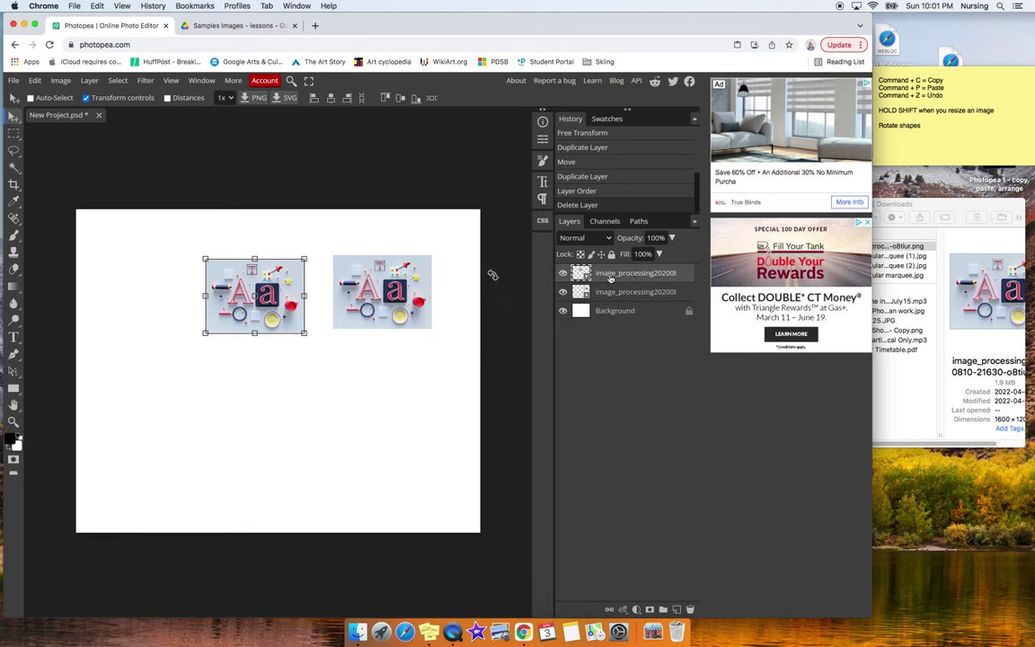
pyautogui.click(619, 292)
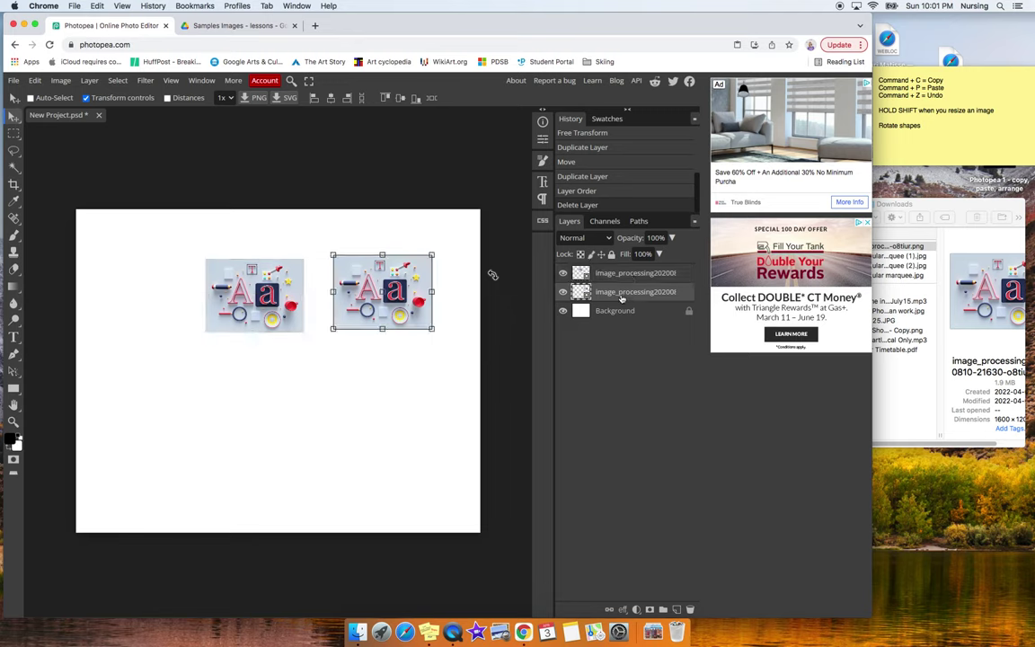
pyautogui.click(619, 275)
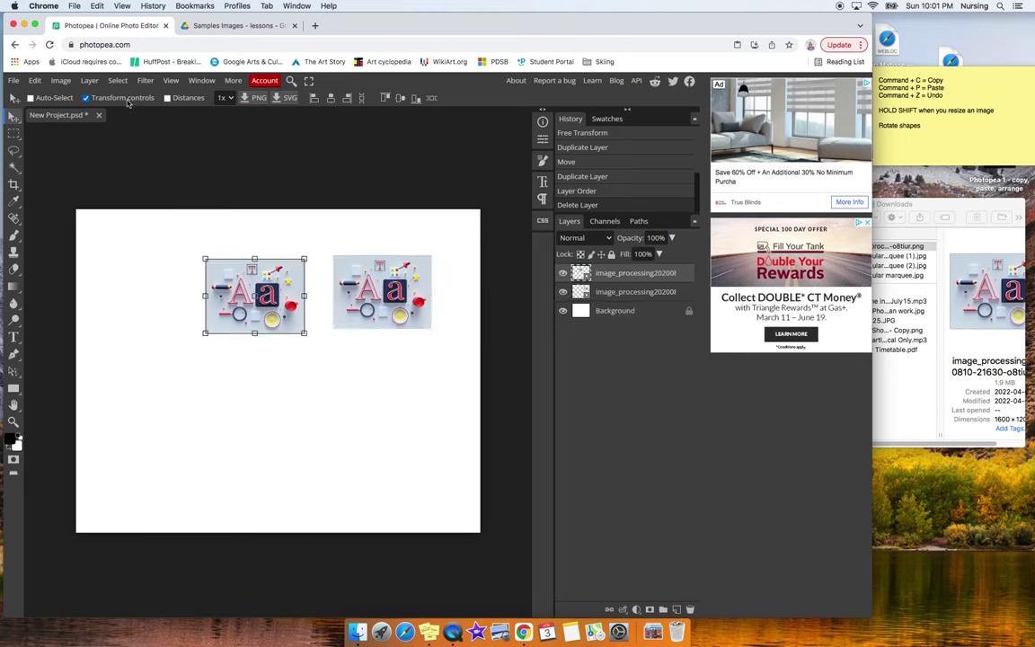
# Rotate the left image copy to about -90° so it stands in portrait
pyautogui.click(87, 98)
pyautogui.click(86, 98)
pyautogui.moveTo(198, 252); pyautogui.dragTo(202, 365)
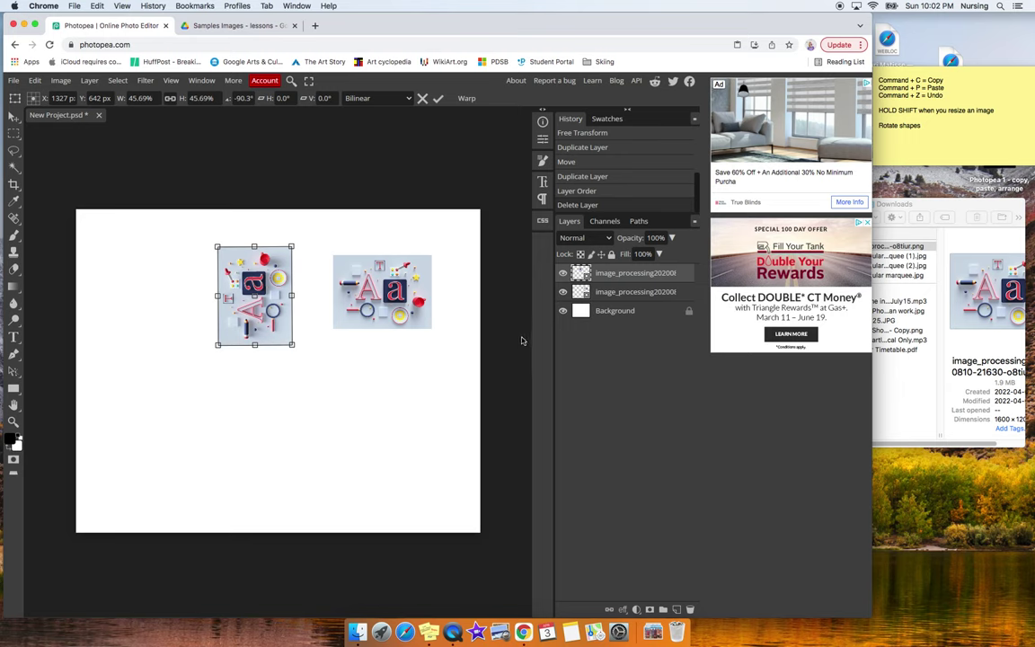
# Place another, larger copy of the image from Downloads and move its layer below the others
pyautogui.click(878, 248)
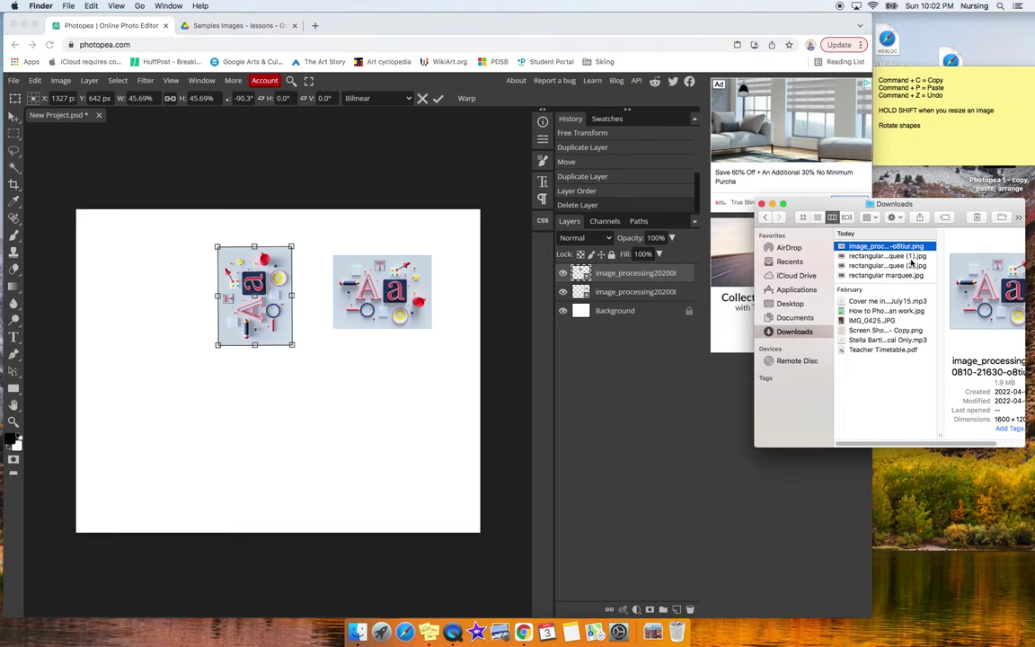
pyautogui.moveTo(878, 248); pyautogui.dragTo(386, 385)
pyautogui.moveTo(849, 246); pyautogui.dragTo(289, 320)
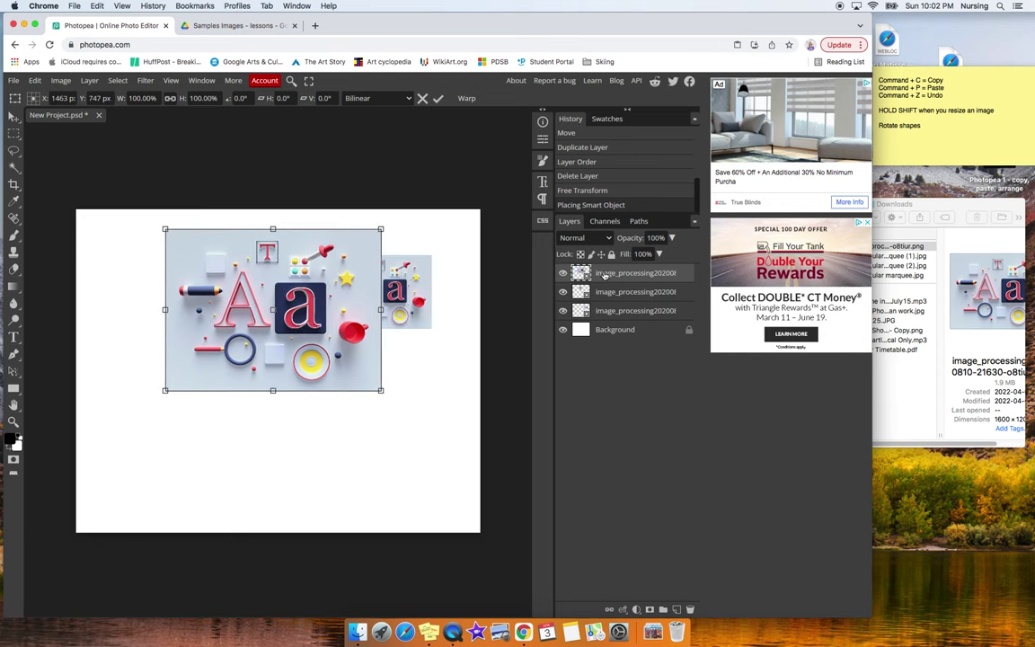
pyautogui.moveTo(611, 276); pyautogui.dragTo(611, 328)
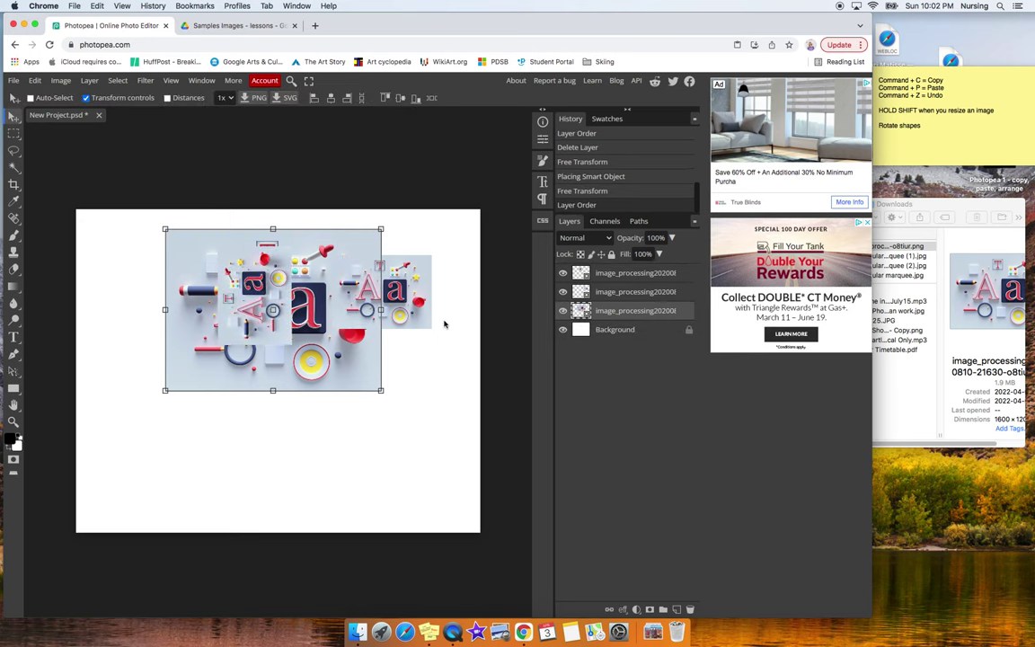
# Toggle the large copy's visibility on and off to check the layering
pyautogui.click(563, 311)
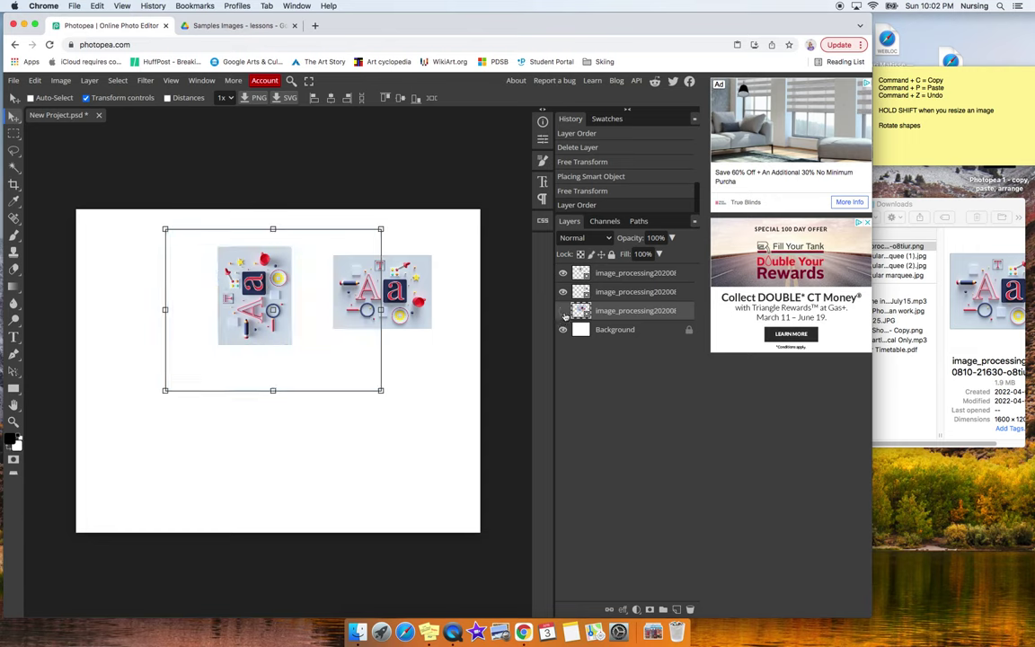
pyautogui.click(564, 311)
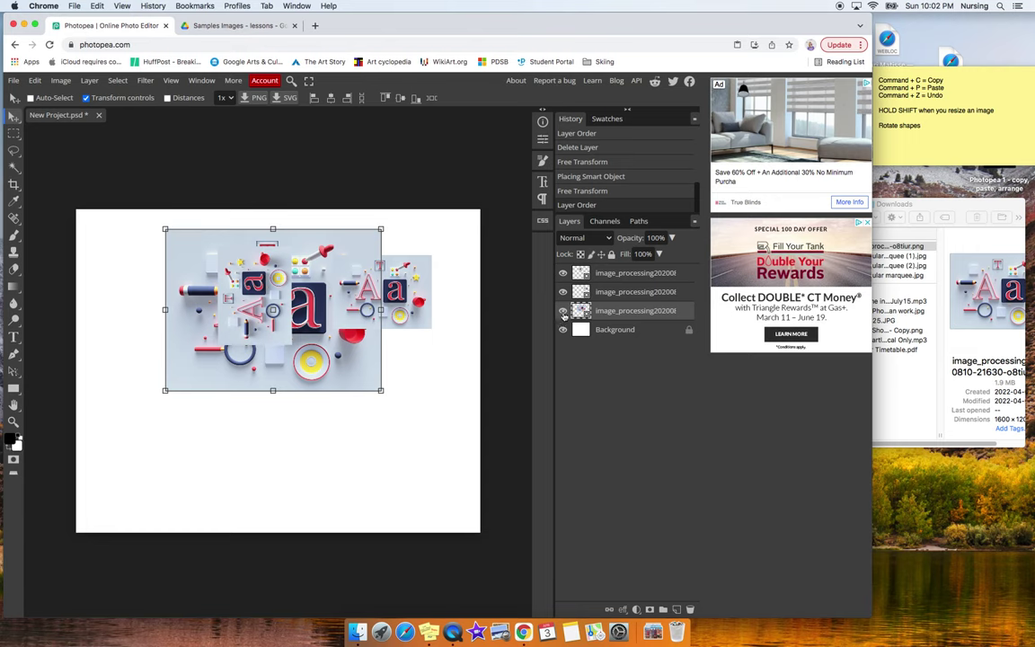
pyautogui.click(564, 311)
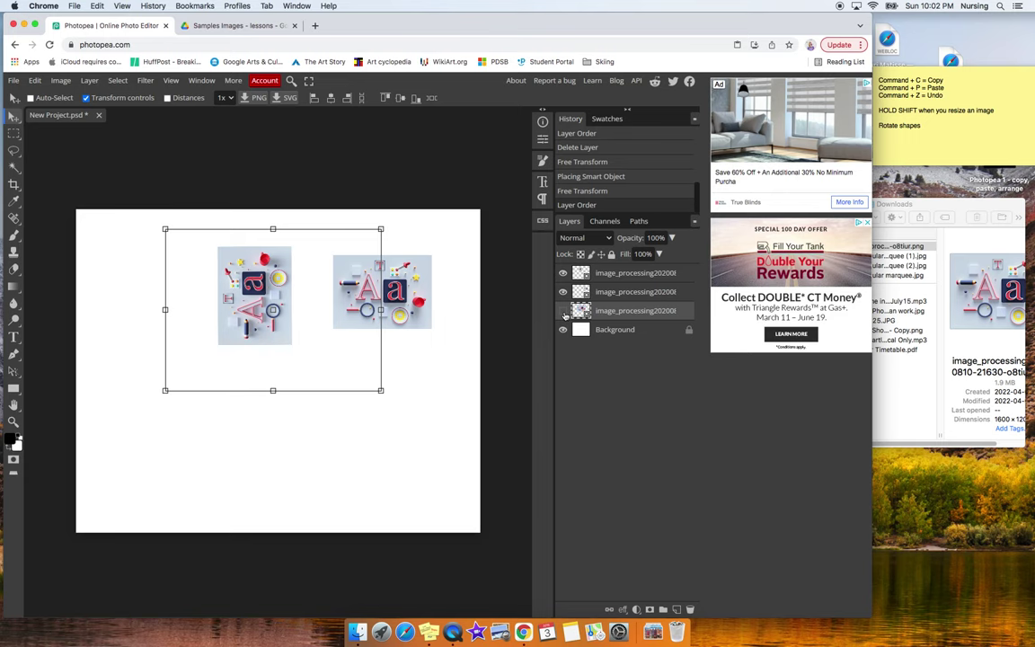
pyautogui.click(563, 310)
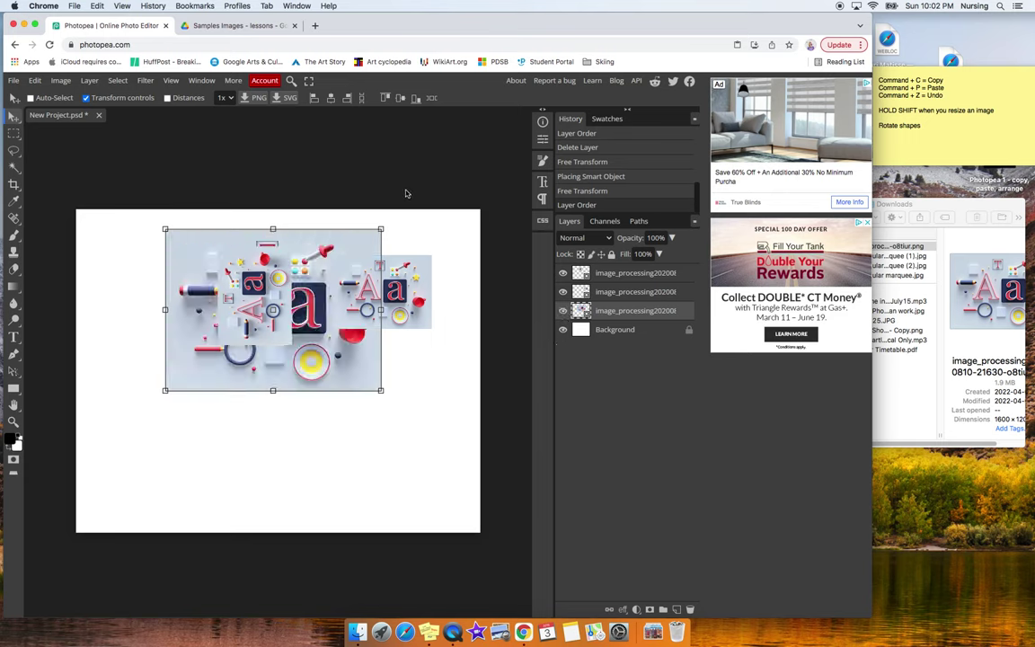
pyautogui.click(13, 81)
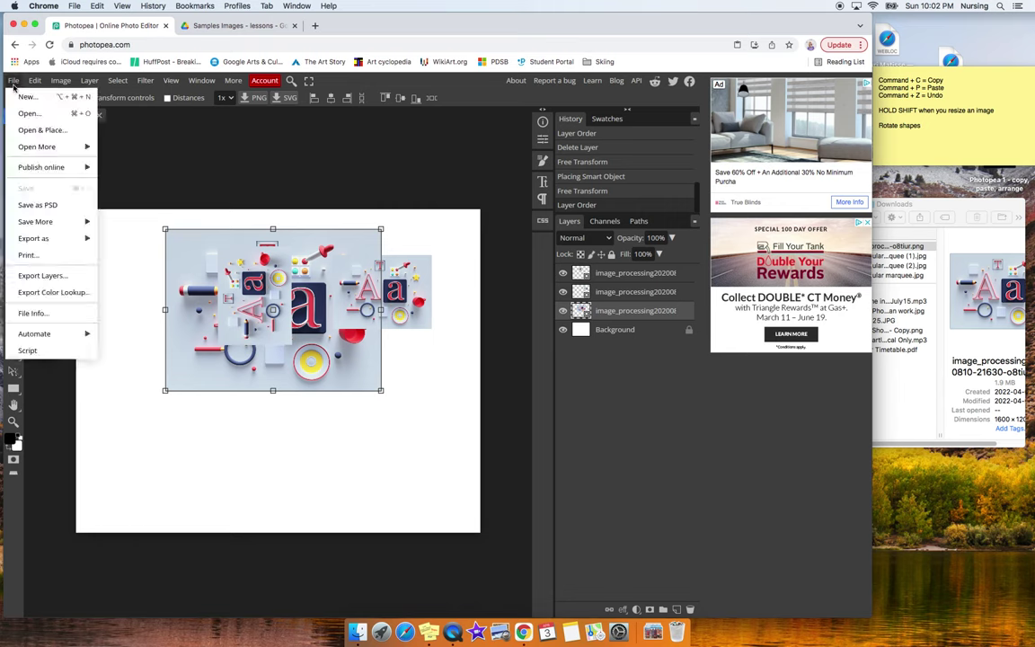
# Export the image as 'lesson 1' JPG at 100% quality and check it in Downloads
pyautogui.moveTo(42, 215)
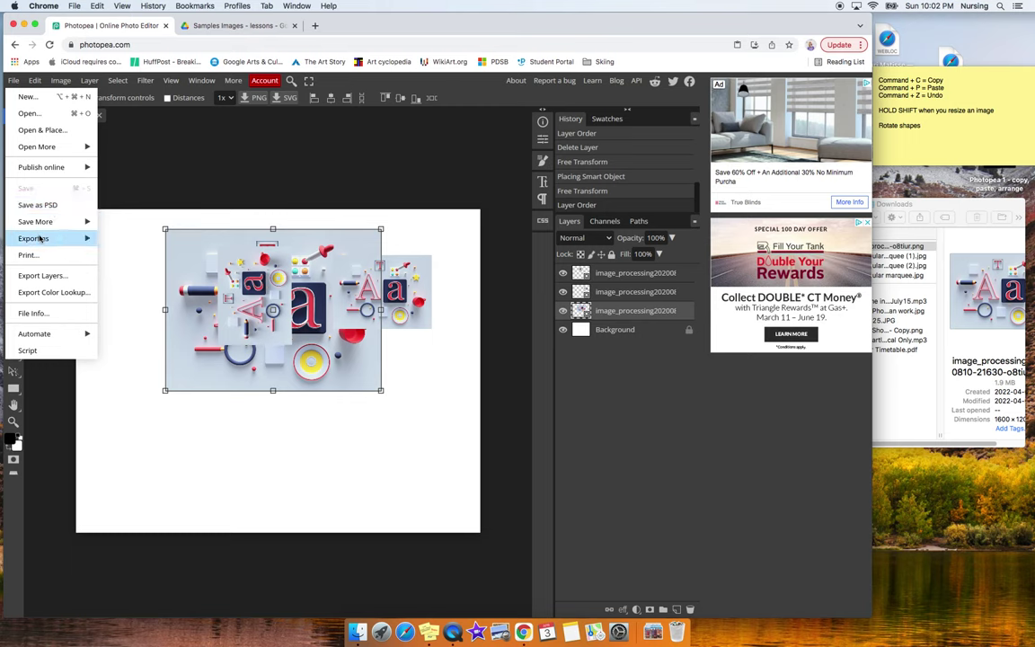
pyautogui.moveTo(40, 241)
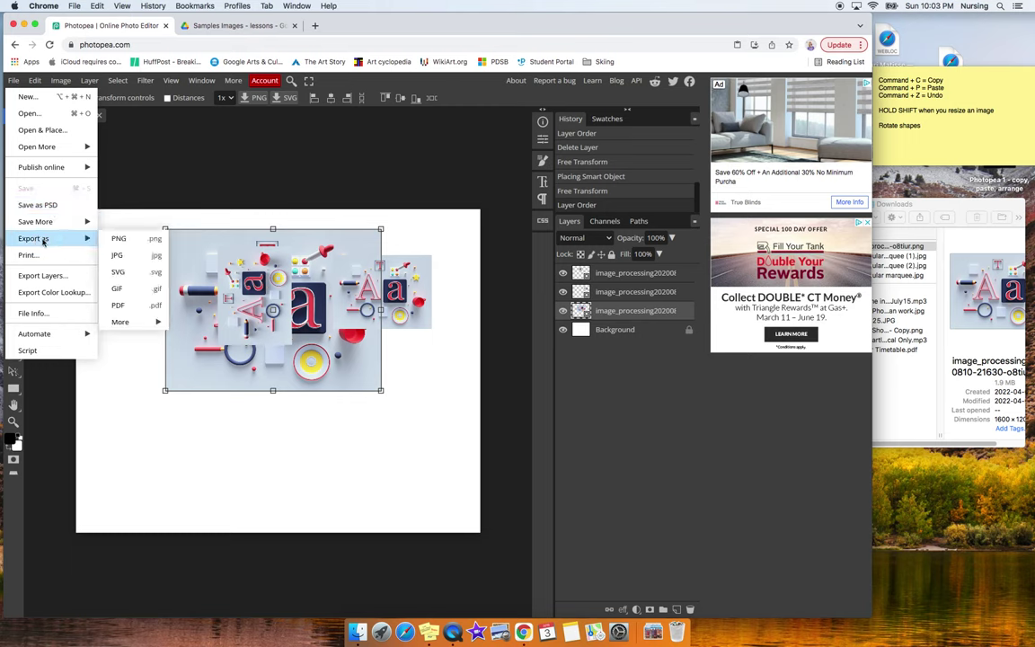
pyautogui.click(116, 257)
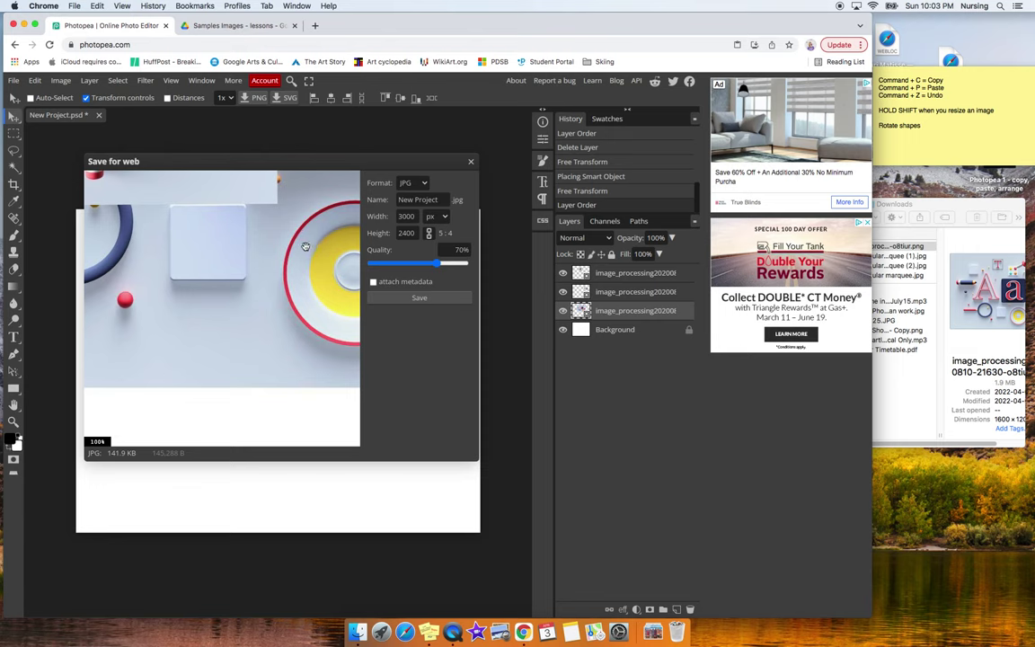
pyautogui.doubleClick(425, 200)
pyautogui.press('super+a')
pyautogui.write('eesson 1')
pyautogui.moveTo(437, 262); pyautogui.dragTo(479, 268)
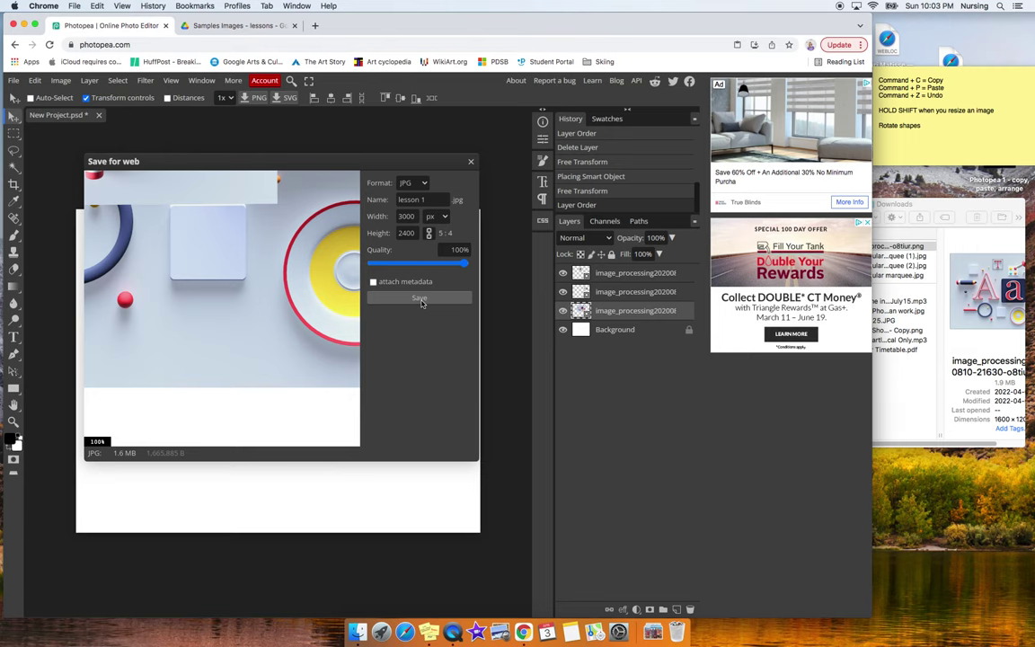
pyautogui.click(421, 302)
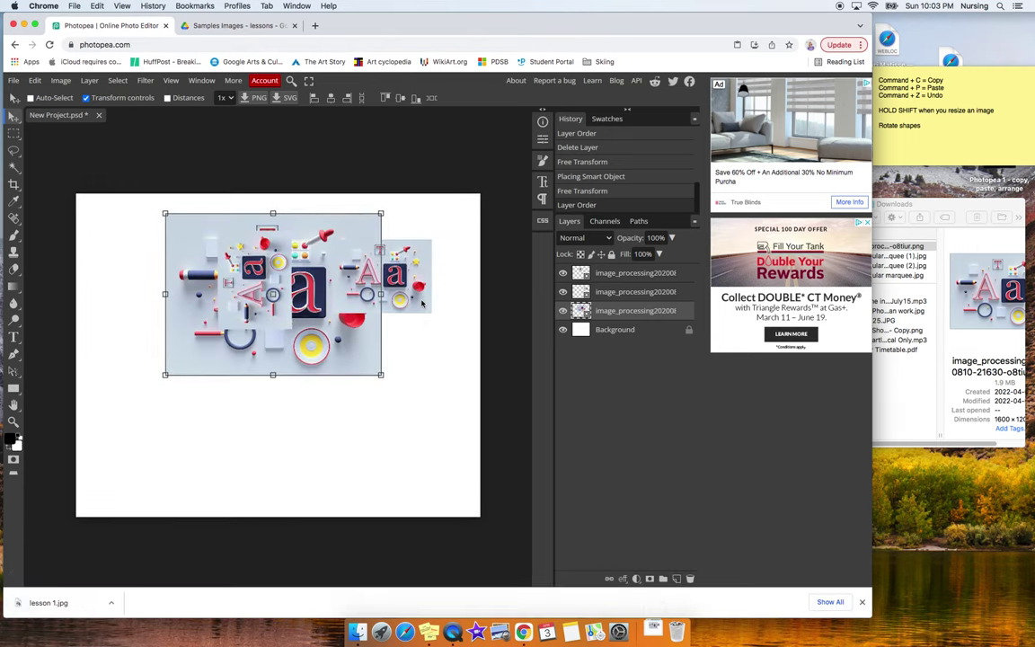
pyautogui.click(356, 635)
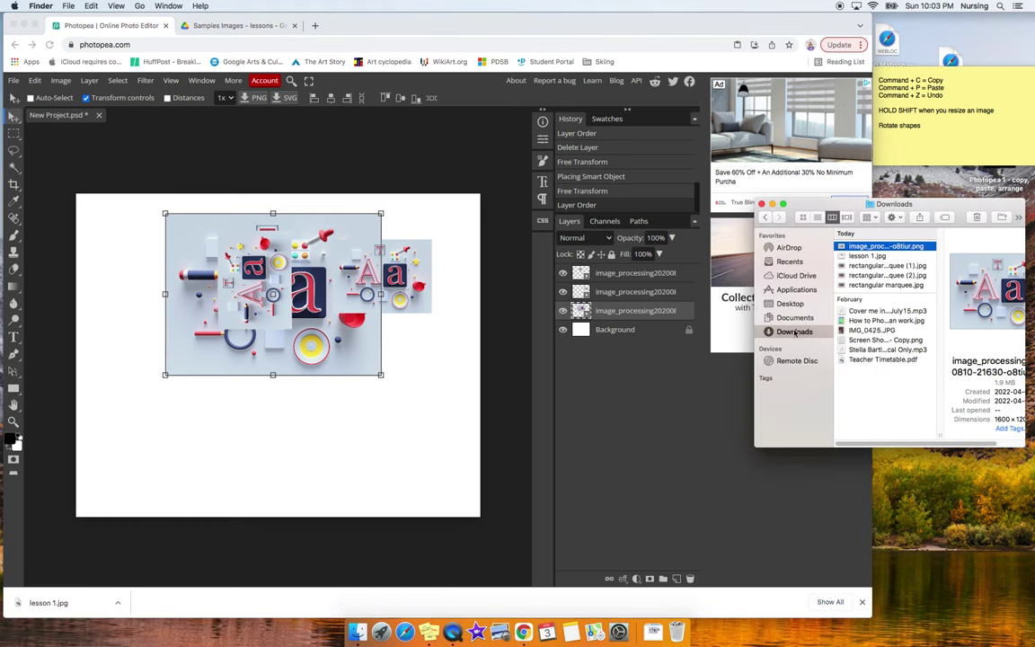
pyautogui.click(849, 256)
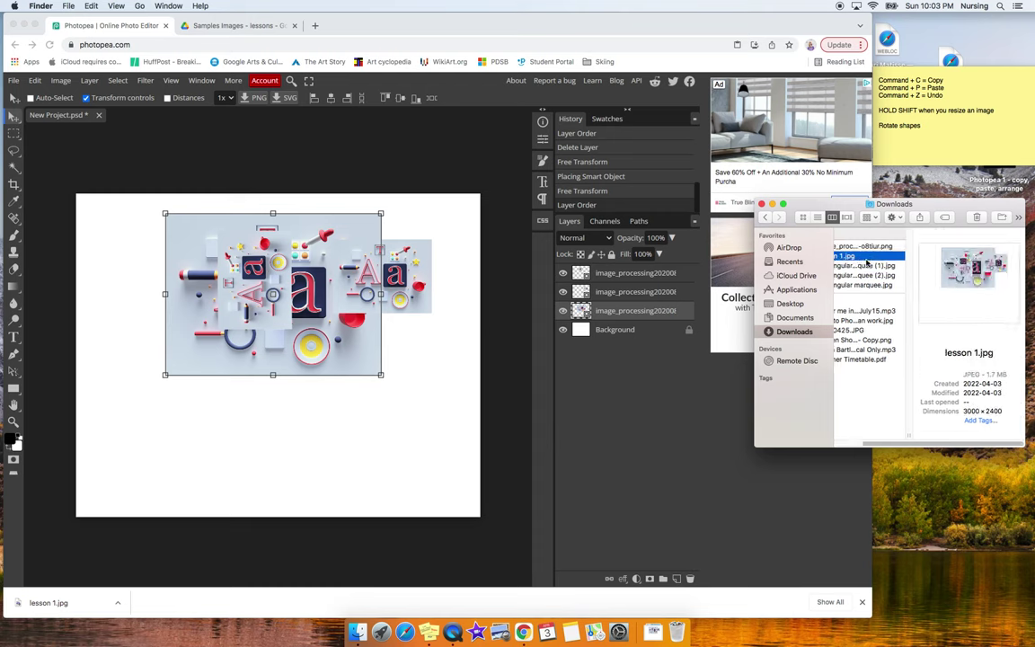